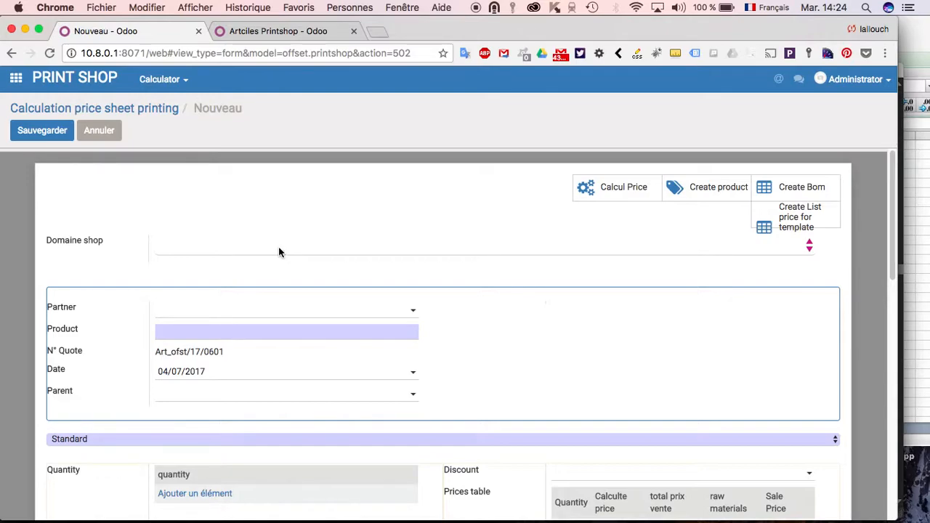
- Set the shop domain to OFFSET PRINTING and the product type to carte et Flyer
{"action": "left_click", "coordinate": [279, 248]}
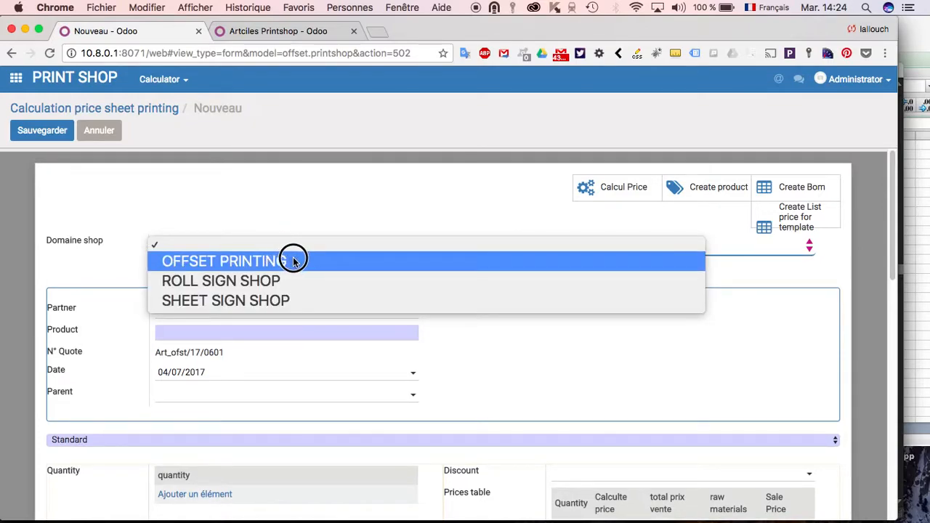
{"action": "left_click", "coordinate": [293, 259]}
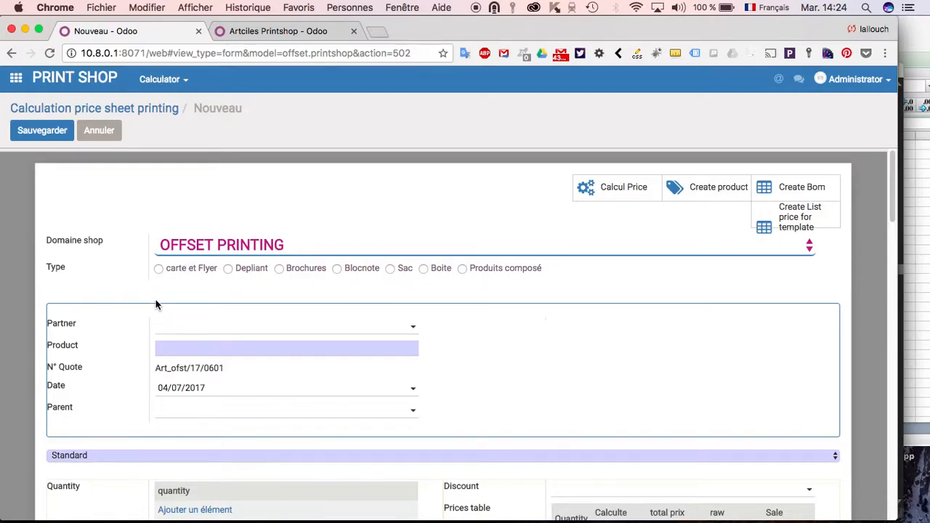
{"action": "left_click", "coordinate": [158, 269]}
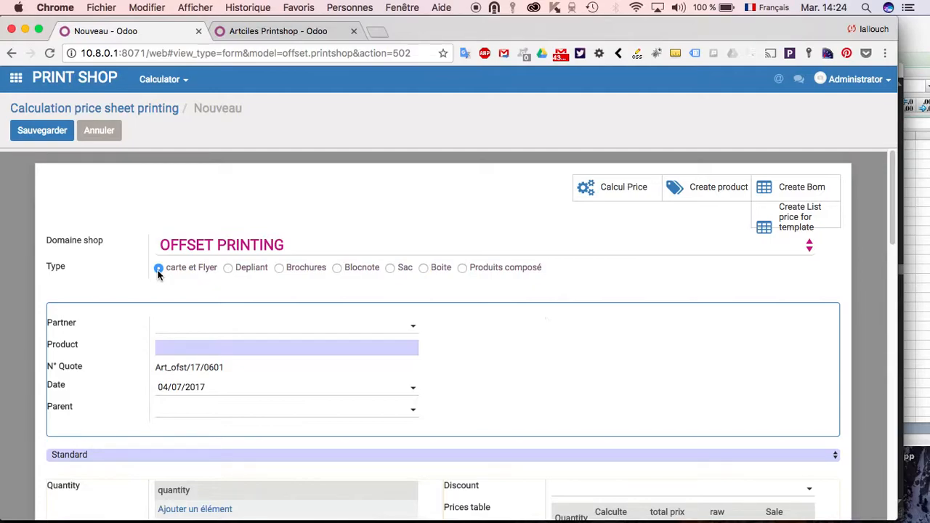
- Select Akenoo as the partner and name the product "flyer A5 demo1"
{"action": "left_click", "coordinate": [240, 333]}
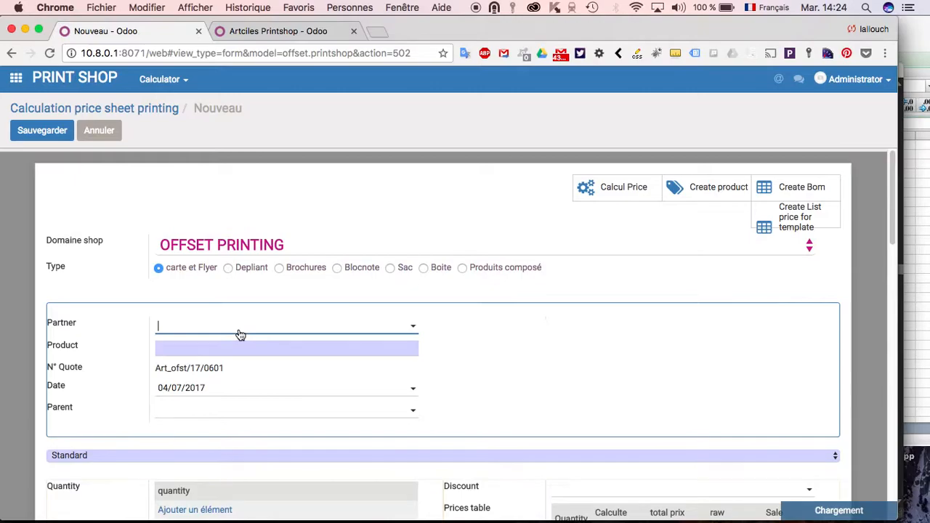
{"action": "type", "text": "akenoo"}
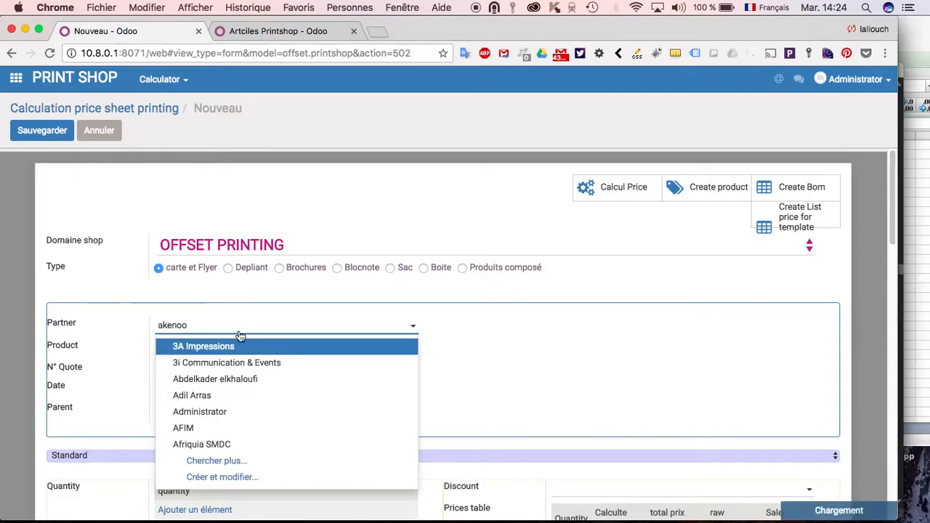
{"action": "left_click", "coordinate": [239, 345]}
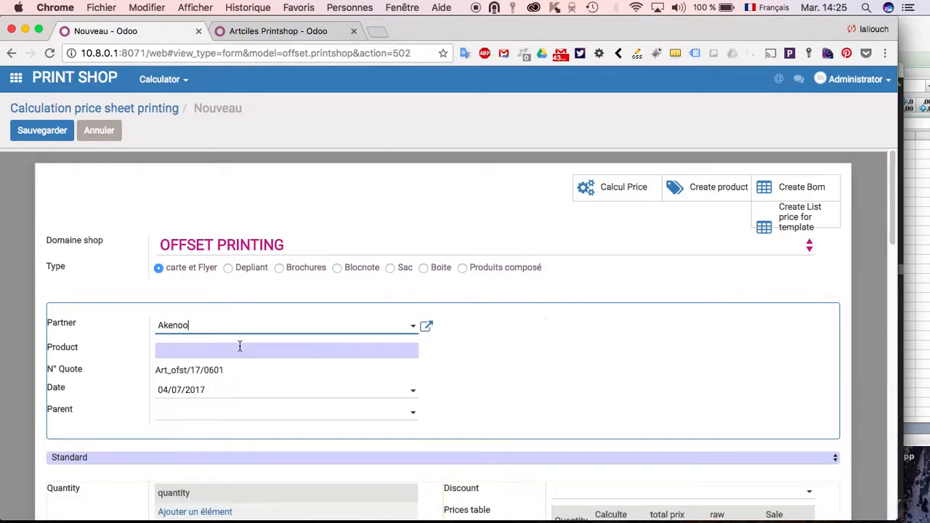
{"action": "left_click", "coordinate": [235, 350]}
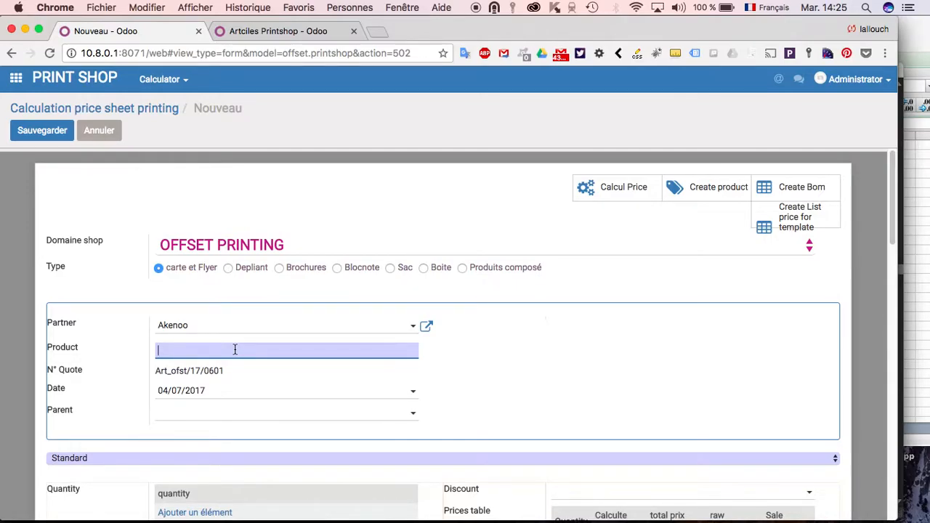
{"action": "type", "text": "flyer A5 demo1"}
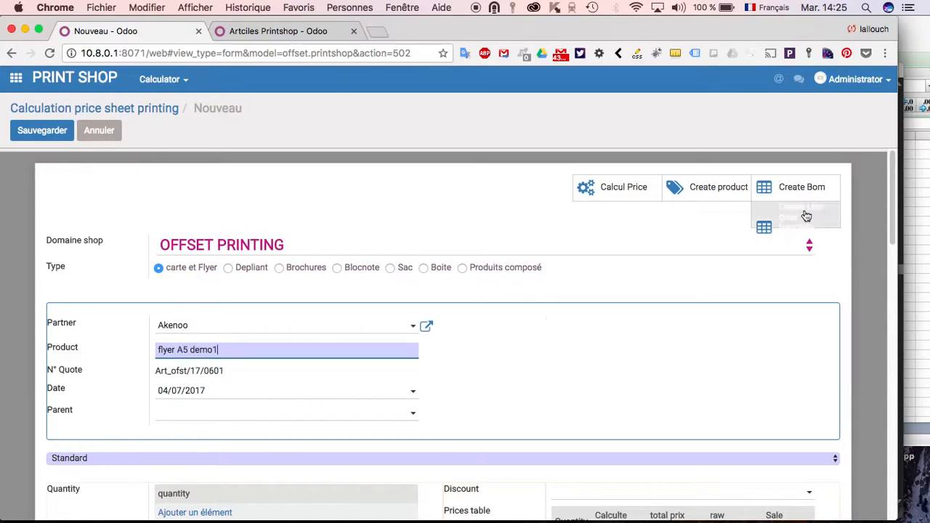
{"action": "left_click_drag", "start_coordinate": [896, 173], "coordinate": [893, 213]}
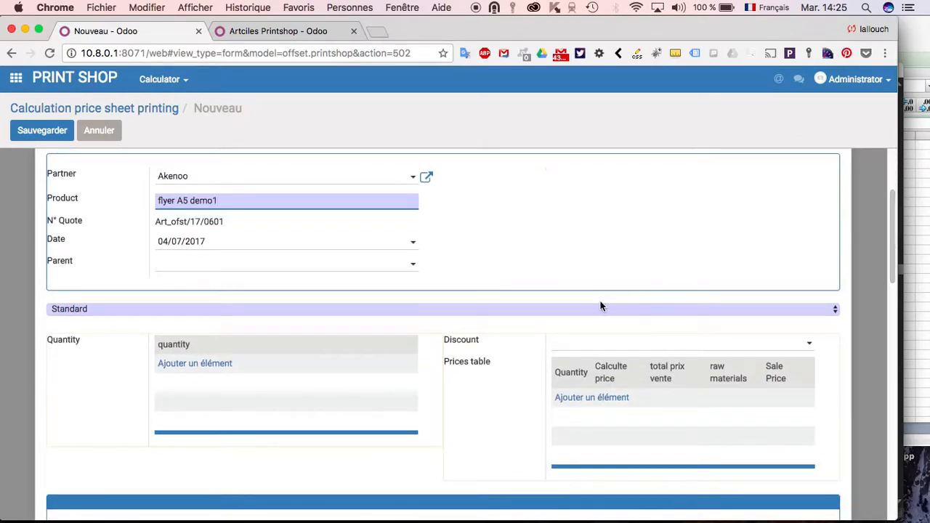
{"action": "left_click", "coordinate": [550, 311]}
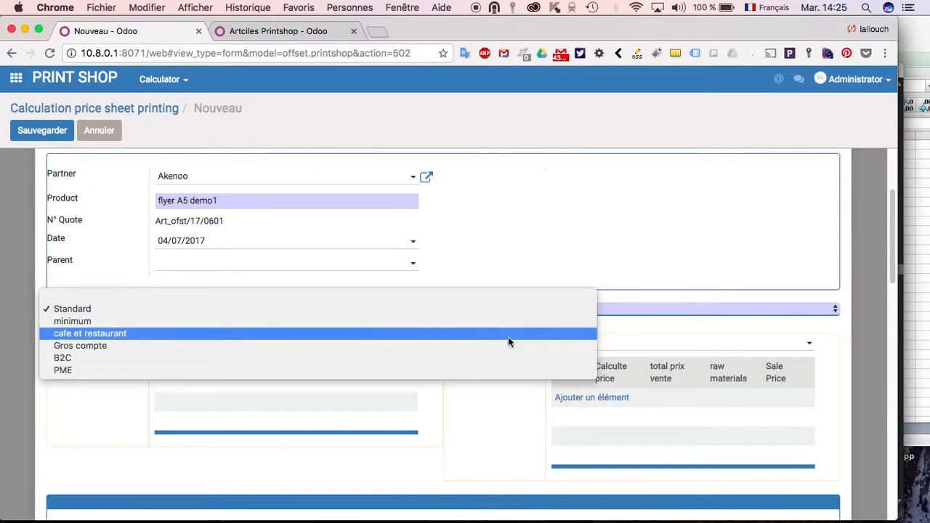
{"action": "left_click", "coordinate": [647, 275]}
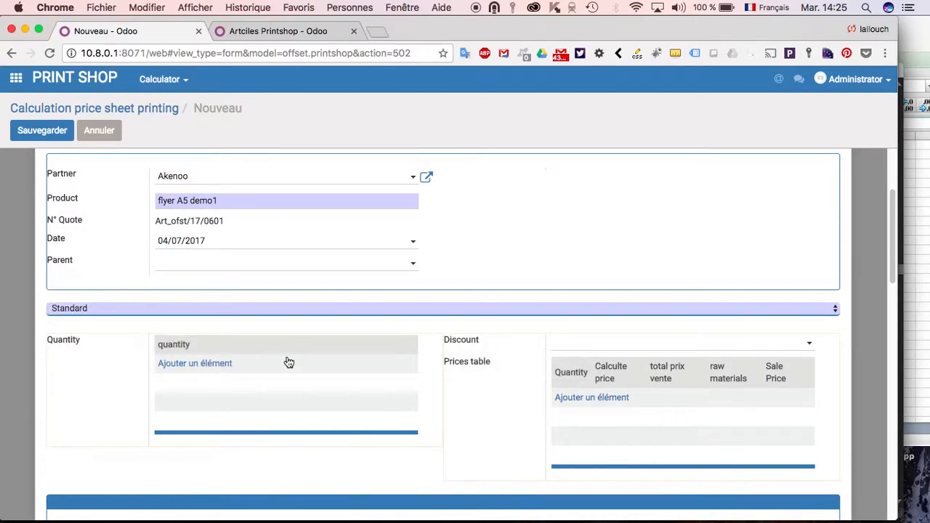
- Add four quantities to the quantity table: 100, 1000, 5000 and 10000
{"action": "left_click", "coordinate": [210, 365]}
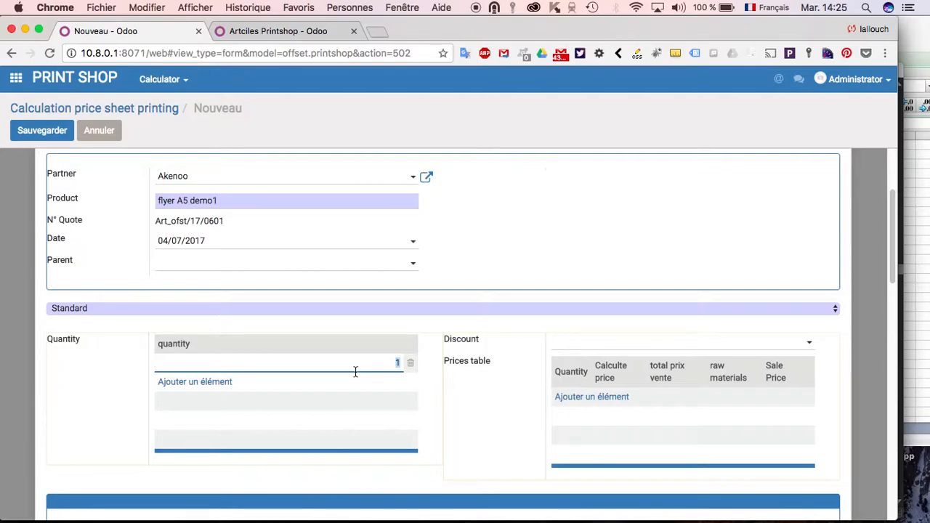
{"action": "type", "text": "100"}
{"action": "left_click", "coordinate": [218, 382]}
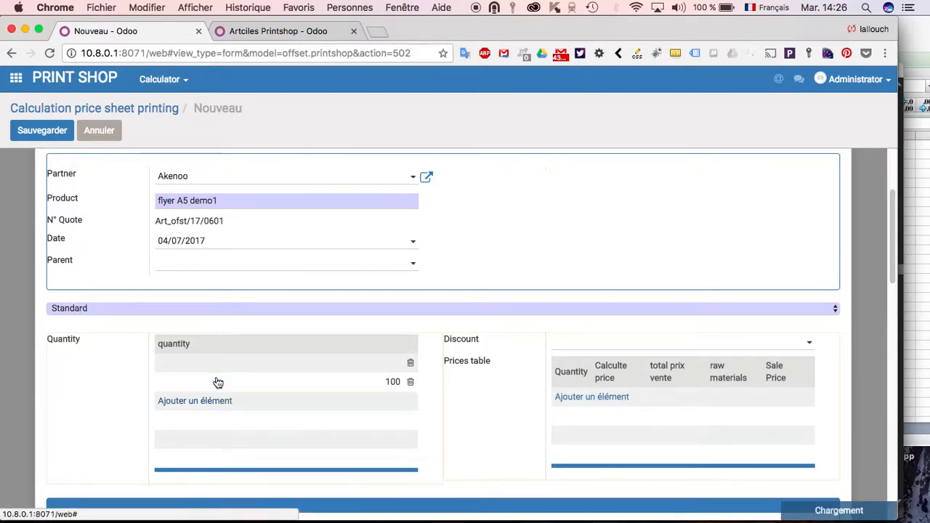
{"action": "type", "text": "1000"}
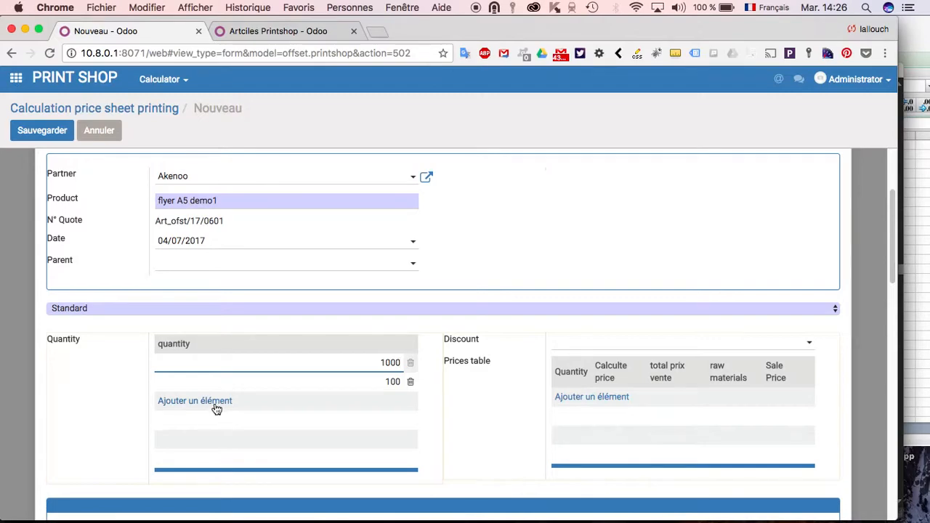
{"action": "left_click", "coordinate": [215, 405]}
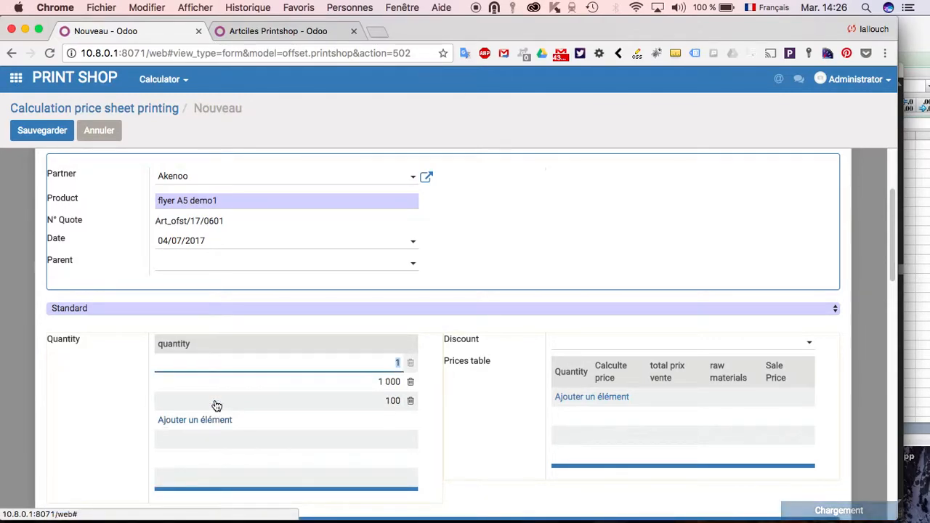
{"action": "type", "text": "5000"}
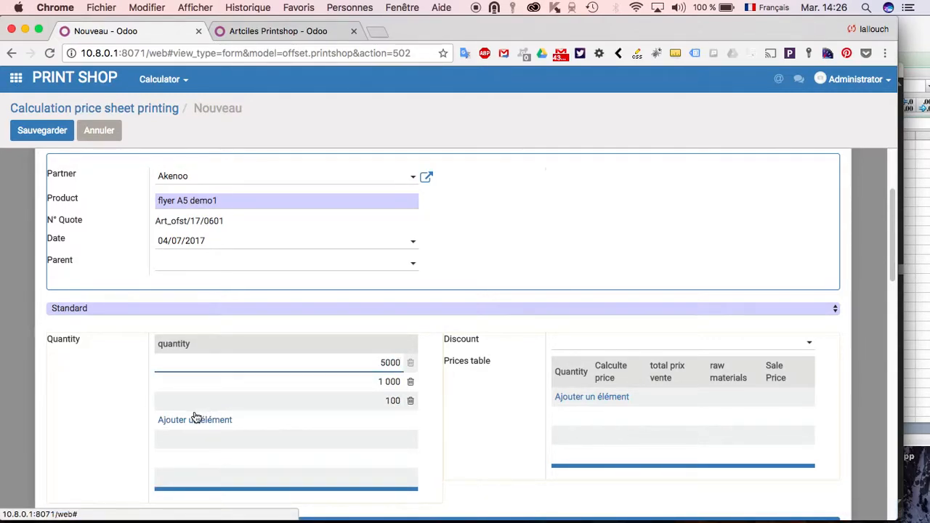
{"action": "left_click", "coordinate": [196, 422]}
{"action": "type", "text": "10 000"}
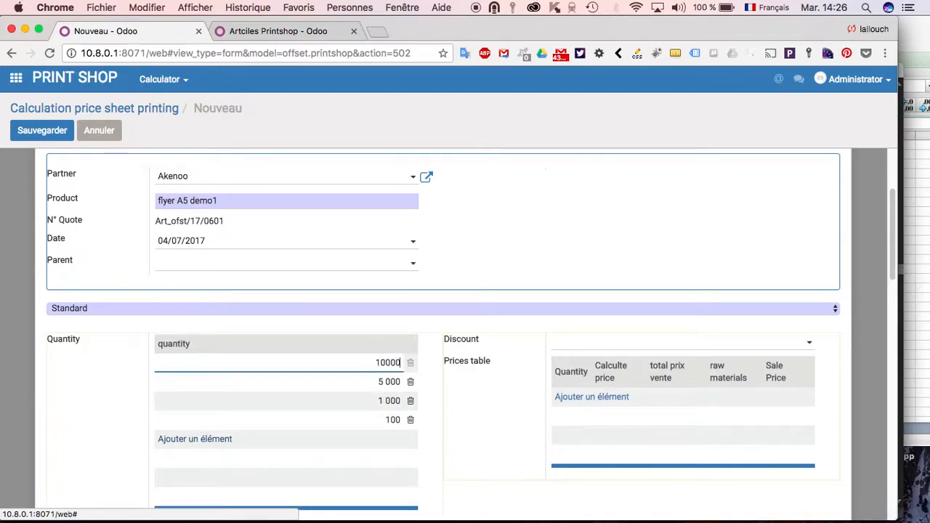
{"action": "left_click", "coordinate": [65, 415]}
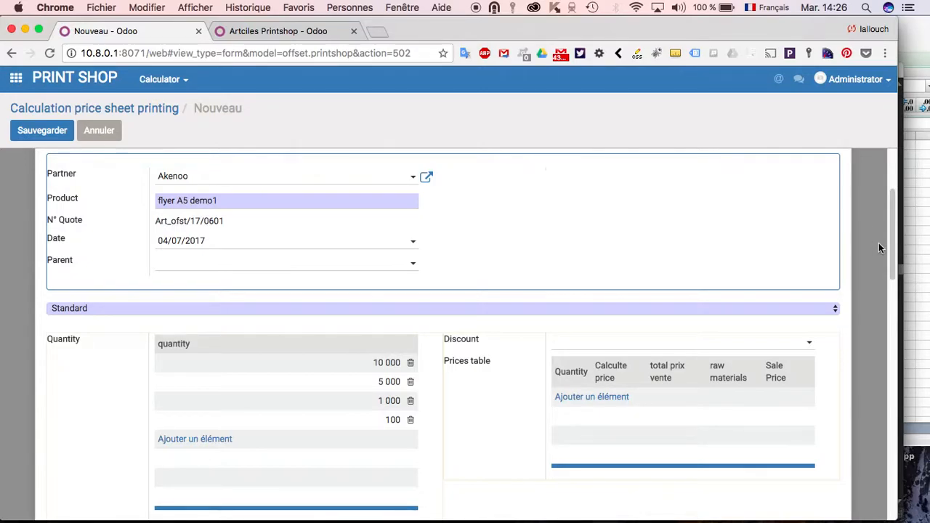
- Set the flyer's size to width 15 and length 21
{"action": "left_click_drag", "start_coordinate": [891, 225], "coordinate": [893, 302]}
{"action": "left_click", "coordinate": [171, 309]}
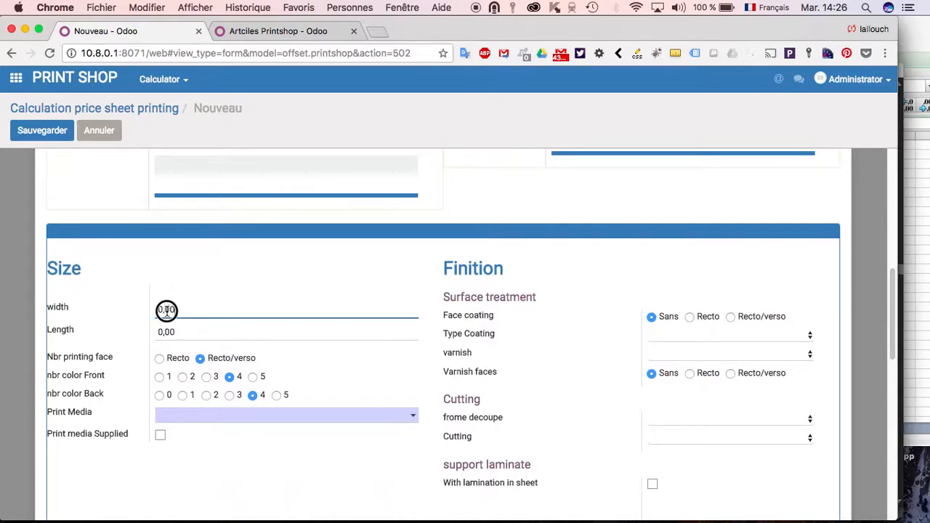
{"action": "type", "text": "15"}
{"action": "key", "text": "Tab"}
{"action": "type", "text": "21"}
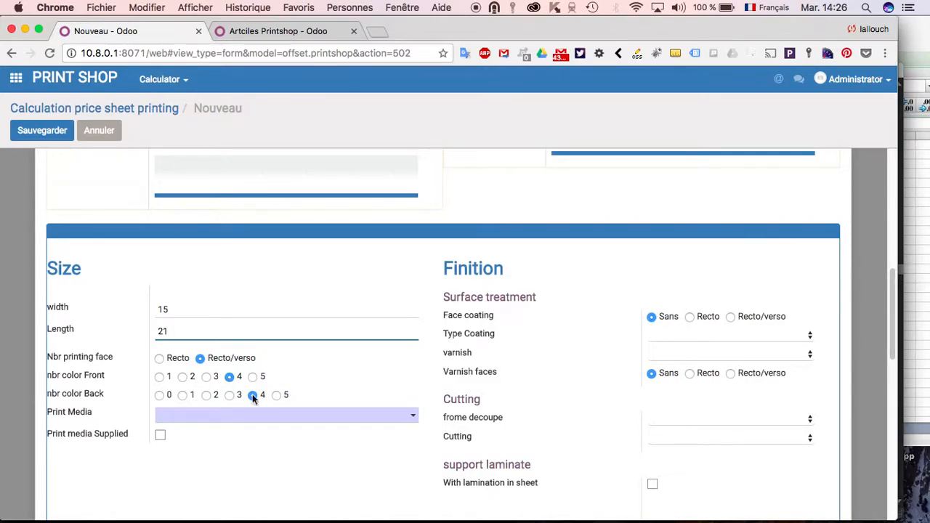
- Find the 170 papers and choose Papier_couche_ Mat_170.0 as the print media
{"action": "left_click", "coordinate": [282, 418]}
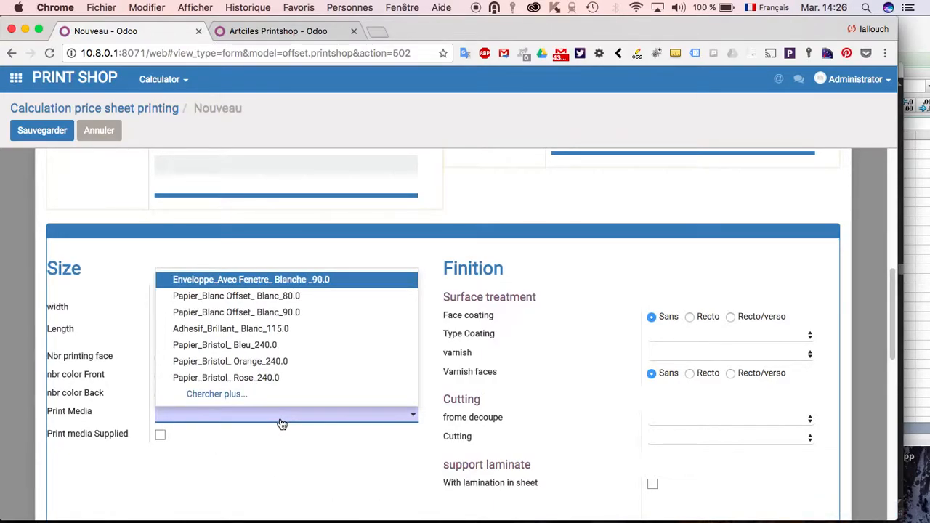
{"action": "type", "text": "170"}
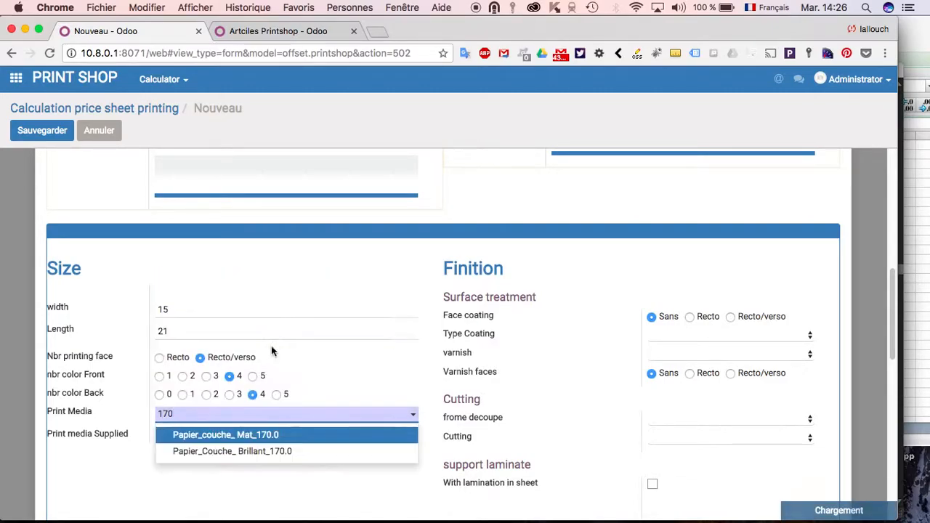
{"action": "left_click", "coordinate": [275, 436]}
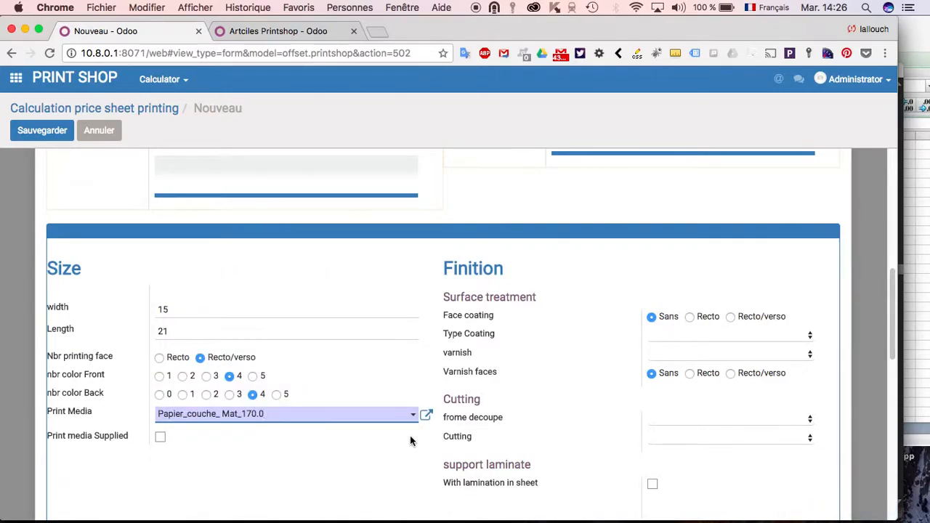
- Open the selected print media's record, review its sheet-size variants and prices, and save it
{"action": "left_click", "coordinate": [428, 416]}
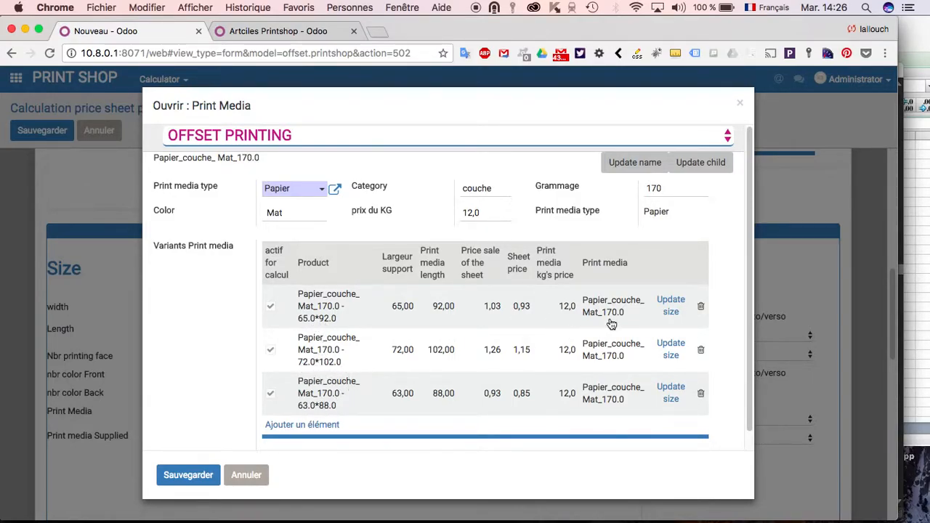
{"action": "left_click_drag", "start_coordinate": [750, 179], "coordinate": [751, 268]}
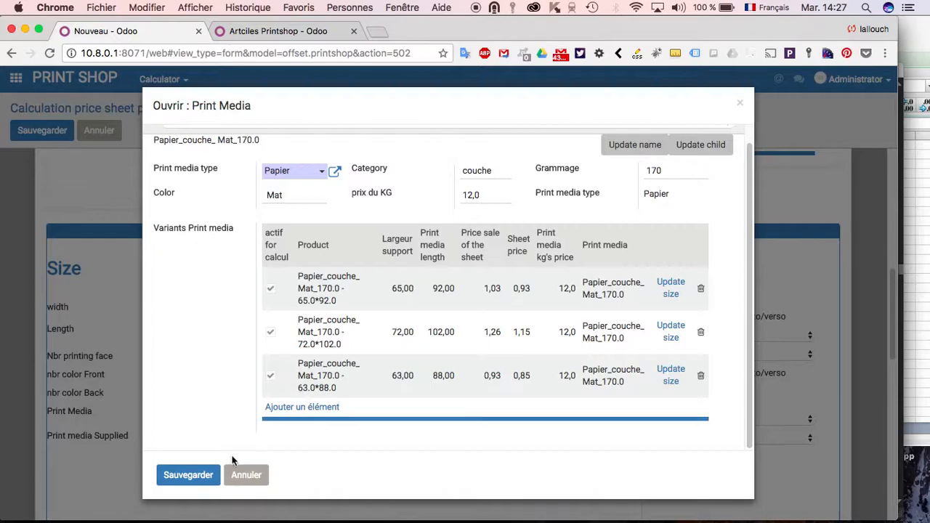
{"action": "left_click", "coordinate": [200, 474]}
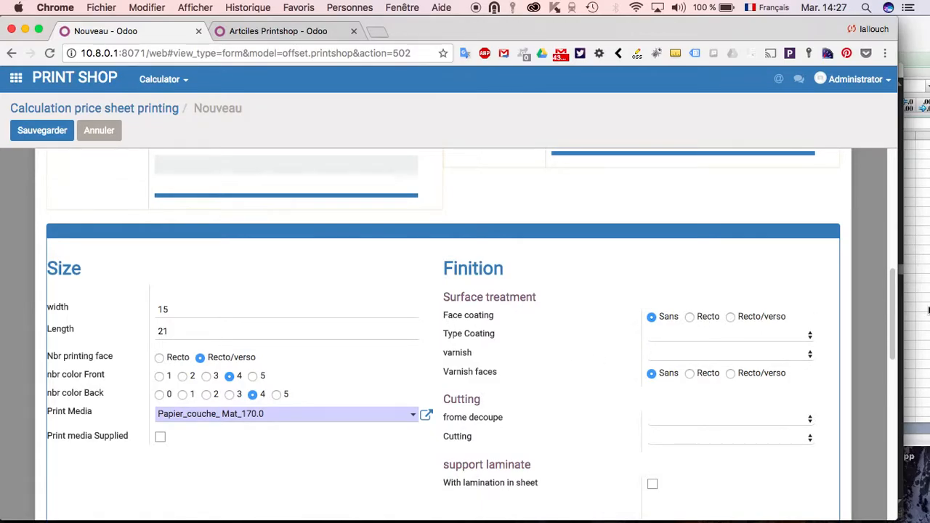
- Set the cutting form to Forme decoupe simple, the cutting to Decoupe Offset, and the number of poses per cutting form to 4
{"action": "left_click_drag", "start_coordinate": [896, 291], "coordinate": [884, 306]}
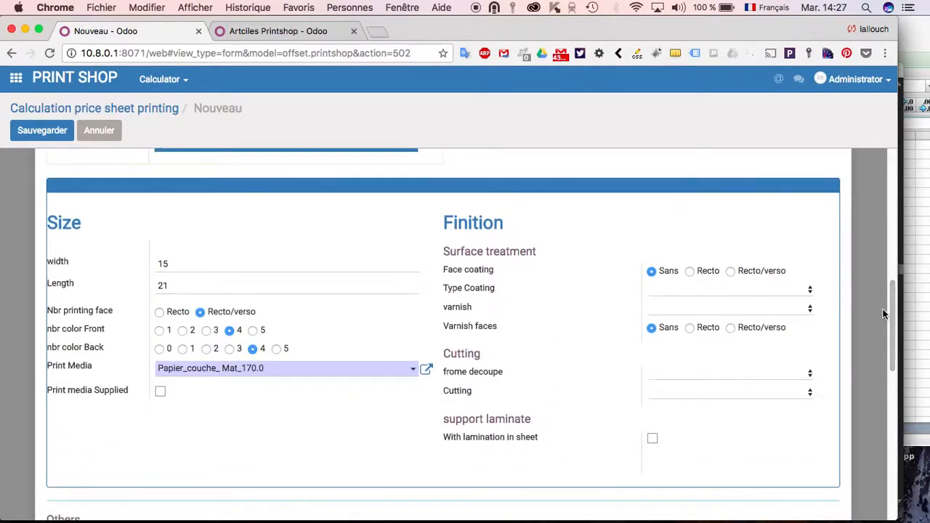
{"action": "left_click", "coordinate": [677, 375]}
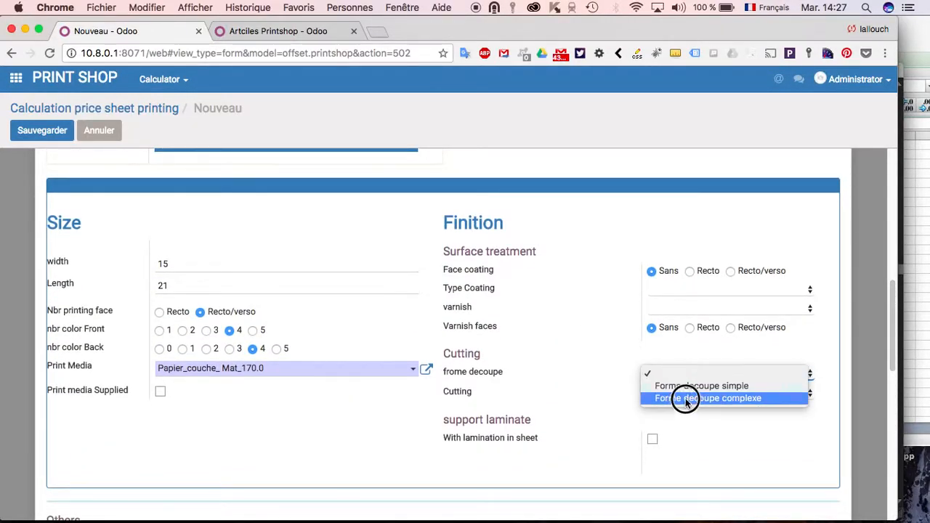
{"action": "left_click", "coordinate": [687, 389]}
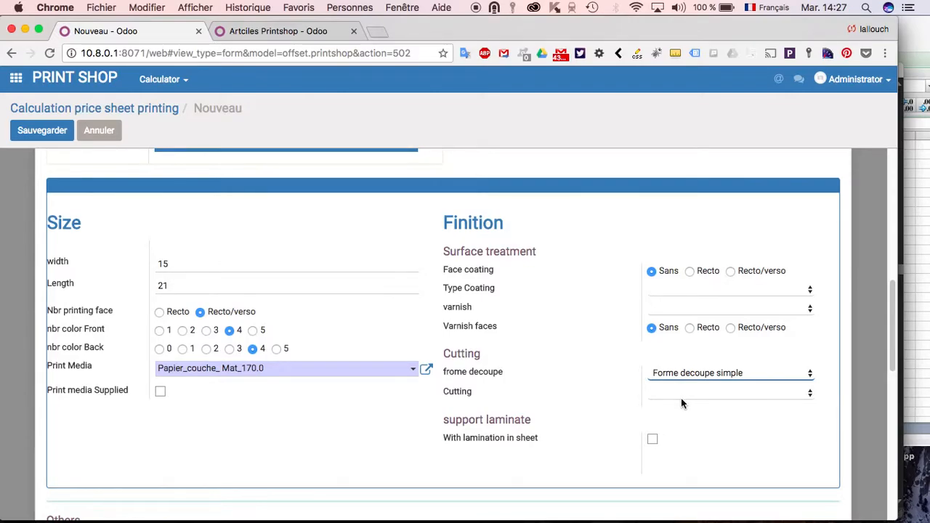
{"action": "left_click", "coordinate": [683, 391]}
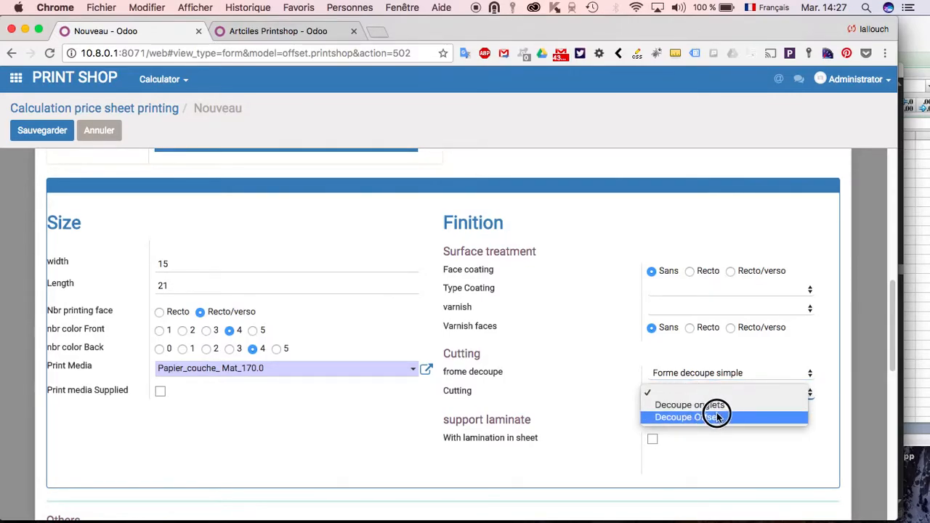
{"action": "left_click", "coordinate": [718, 417]}
{"action": "left_click", "coordinate": [676, 415]}
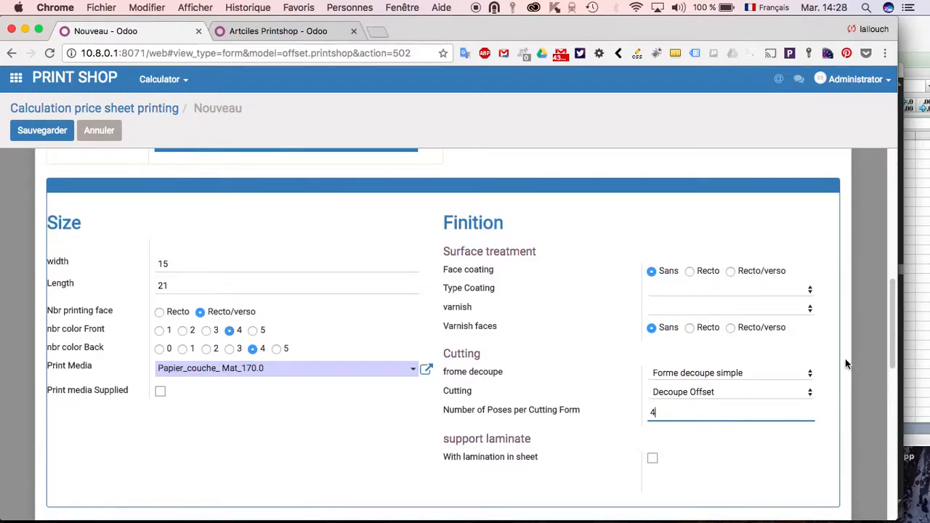
- Run the price calculation for the flyer and review the prices table for all quantities
{"action": "left_click_drag", "start_coordinate": [890, 300], "coordinate": [891, 487]}
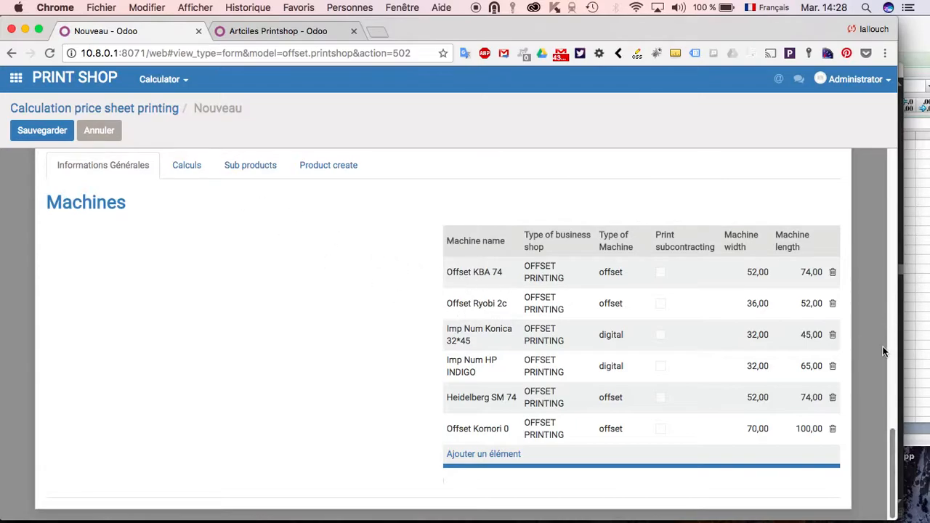
{"action": "left_click", "coordinate": [894, 442]}
{"action": "left_click_drag", "start_coordinate": [894, 442], "coordinate": [842, 163]}
{"action": "left_click", "coordinate": [617, 191]}
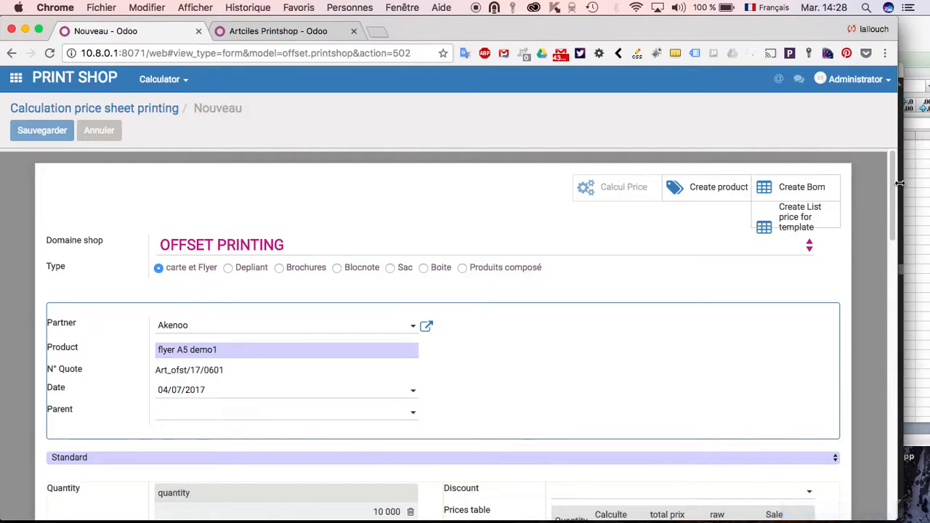
{"action": "left_click_drag", "start_coordinate": [894, 180], "coordinate": [898, 234]}
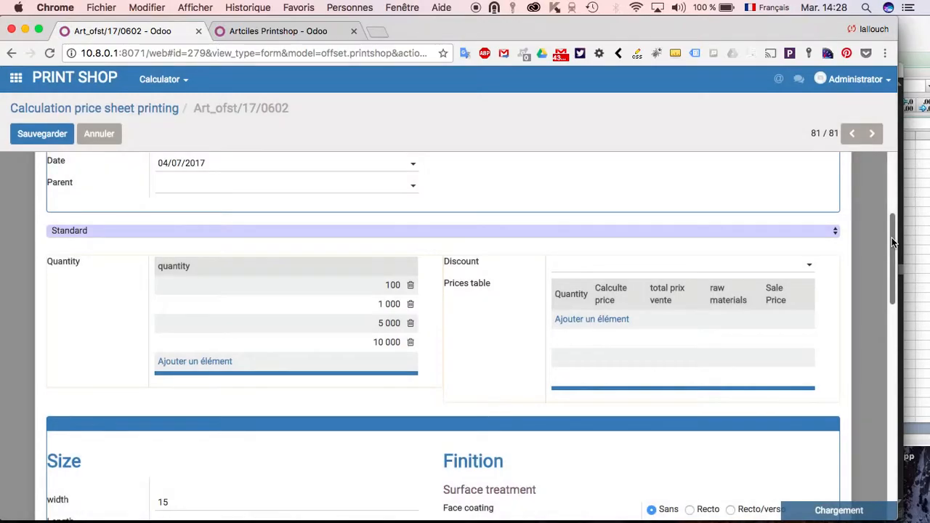
{"action": "left_click_drag", "start_coordinate": [892, 239], "coordinate": [894, 253]}
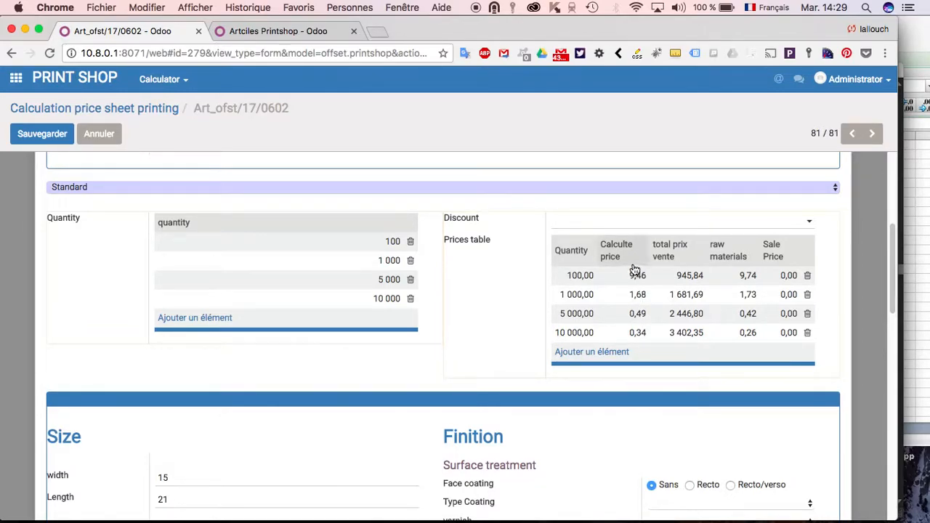
- Set the sale prices in the prices table to 11,00 for 100, 1,70 for 1 000, 0,51 for 5 000 and 0,36 for 10 000
{"action": "left_click", "coordinate": [789, 281]}
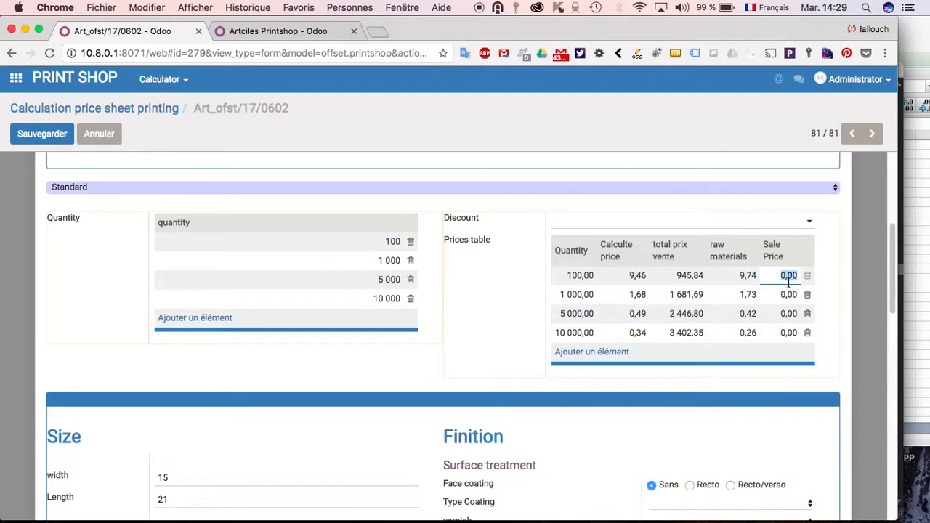
{"action": "type", "text": "11"}
{"action": "left_click", "coordinate": [787, 299]}
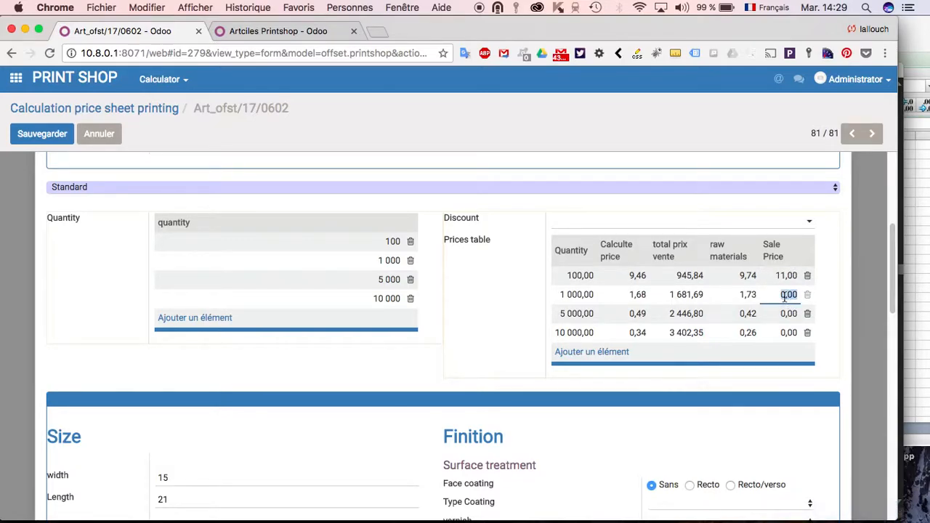
{"action": "type", "text": "1,70"}
{"action": "type", "text": ",7"}
{"action": "left_click", "coordinate": [791, 316]}
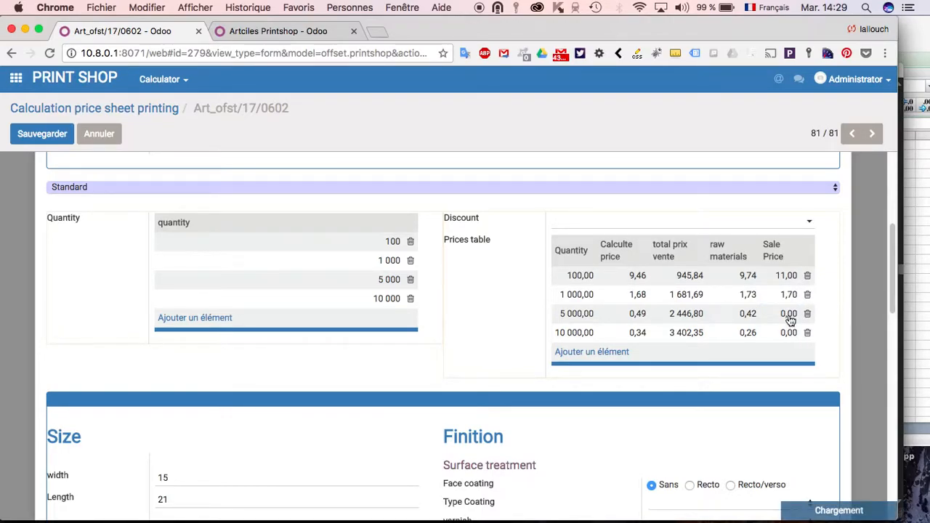
{"action": "type", "text": "0"}
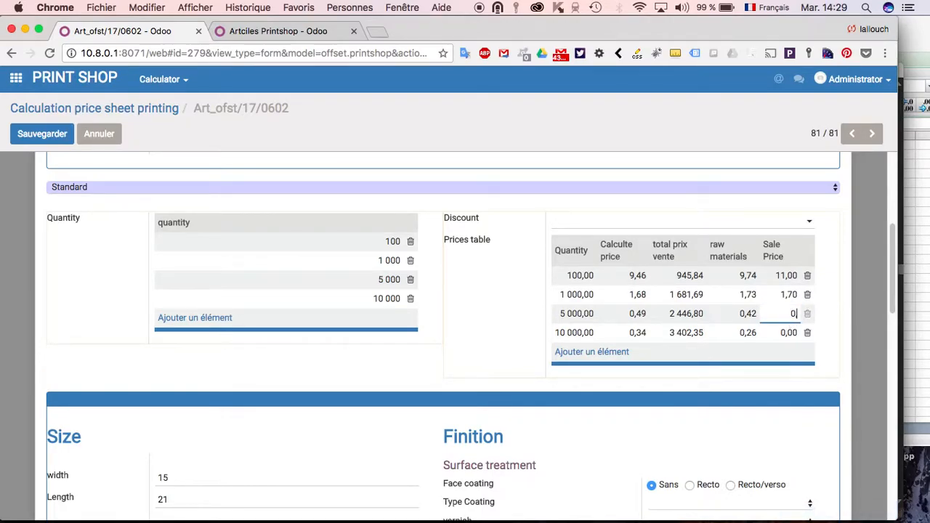
{"action": "type", "text": ",51"}
{"action": "left_click", "coordinate": [786, 339]}
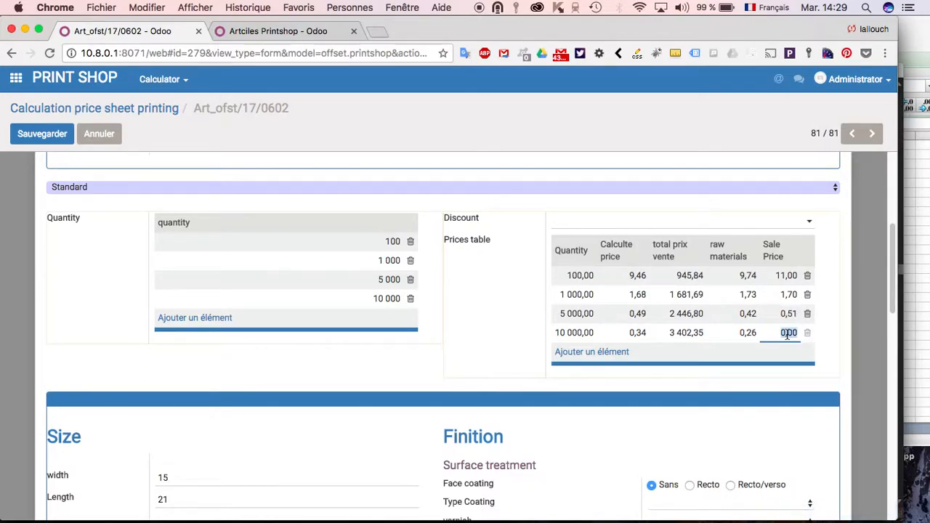
{"action": "type", "text": "0"}
{"action": "left_click", "coordinate": [867, 271]}
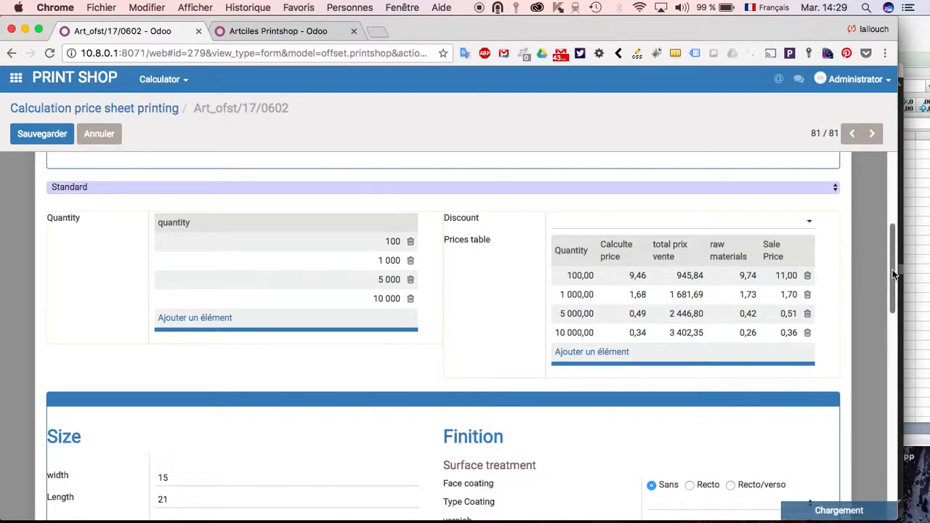
- Review the calculated machine and print media combinations with their sheet counts and costs
{"action": "mouse_move", "coordinate": [894, 275]}
{"action": "left_mouse_down"}
{"action": "mouse_move", "coordinate": [892, 296]}
{"action": "mouse_move", "coordinate": [885, 250]}
{"action": "mouse_move", "coordinate": [902, 332]}
{"action": "mouse_move", "coordinate": [897, 264]}
{"action": "left_mouse_up"}
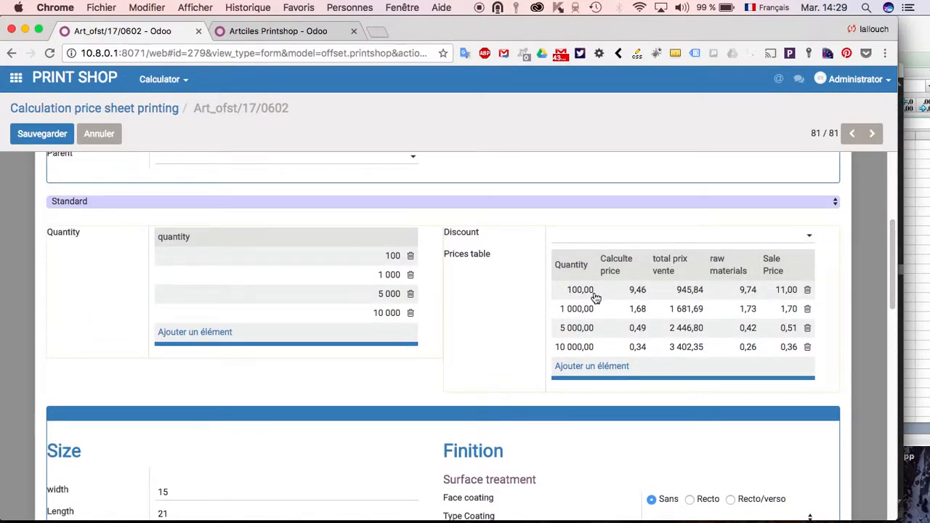
{"action": "left_click_drag", "start_coordinate": [890, 228], "coordinate": [879, 457]}
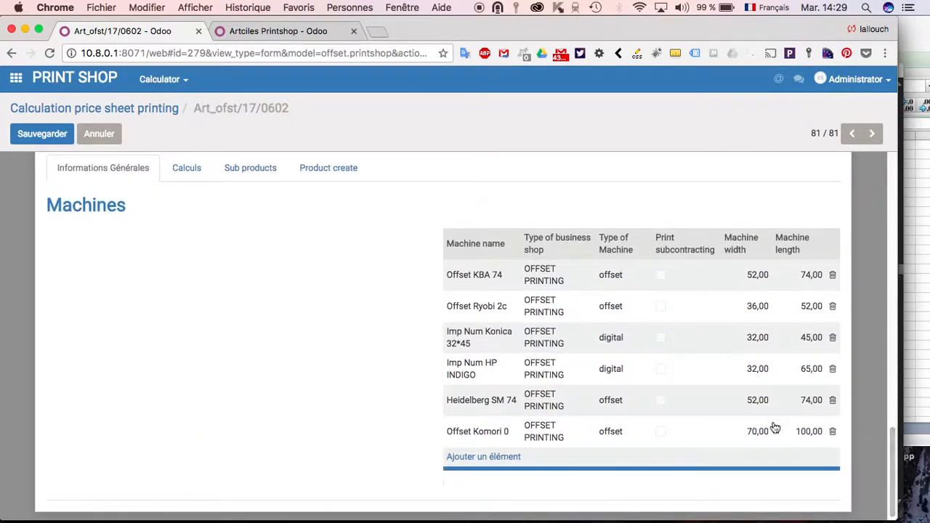
{"action": "left_click", "coordinate": [195, 171]}
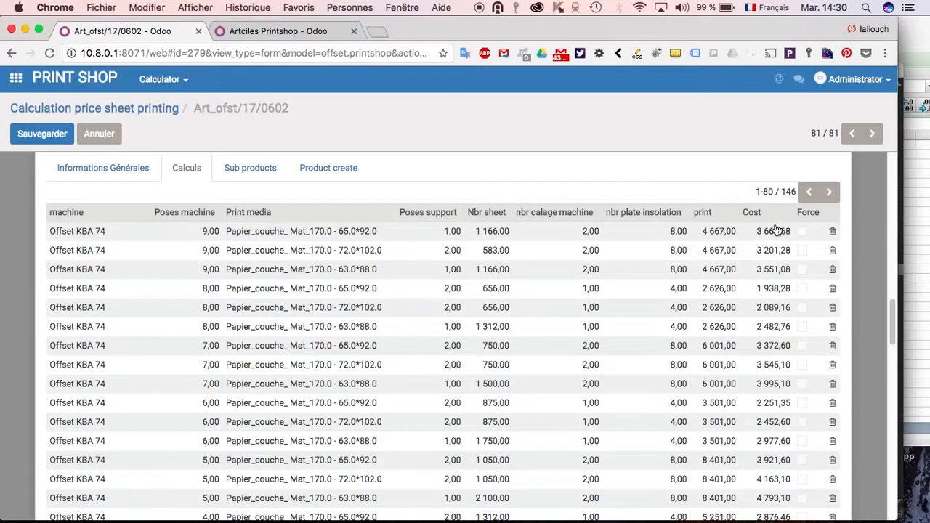
{"action": "left_click_drag", "start_coordinate": [893, 313], "coordinate": [887, 248]}
{"action": "scroll", "coordinate": [887, 247], "scroll_direction": "down", "scroll_amount": 5}
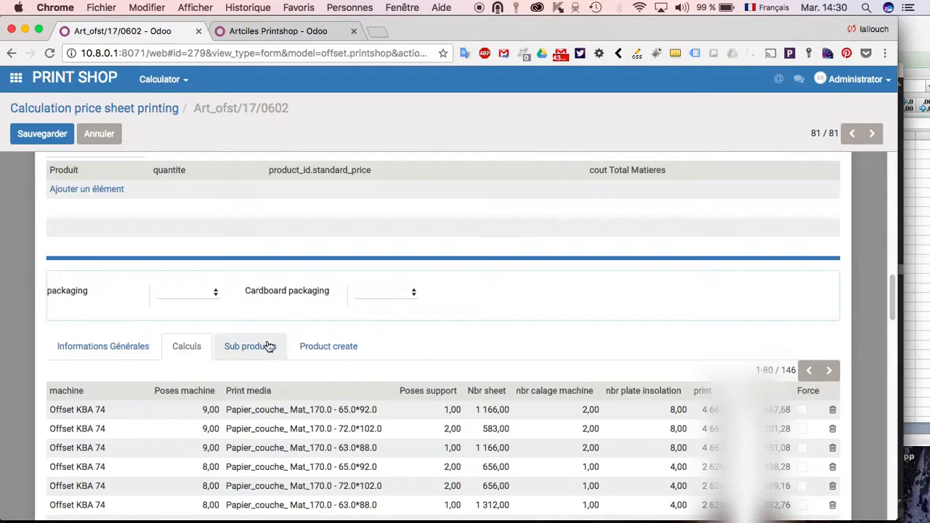
- Review the sub products listed for the 10 000 quantity and return to the prices table
{"action": "left_click", "coordinate": [269, 347]}
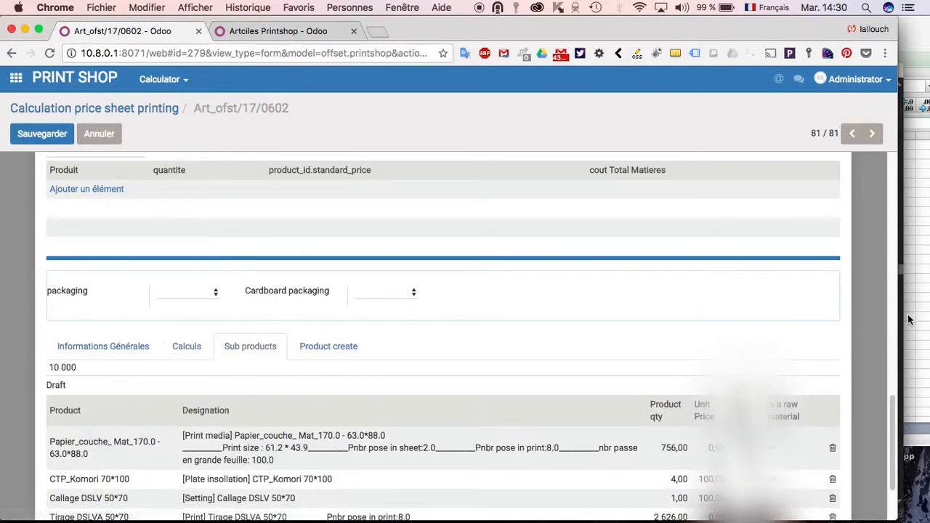
{"action": "left_click_drag", "start_coordinate": [894, 409], "coordinate": [894, 438]}
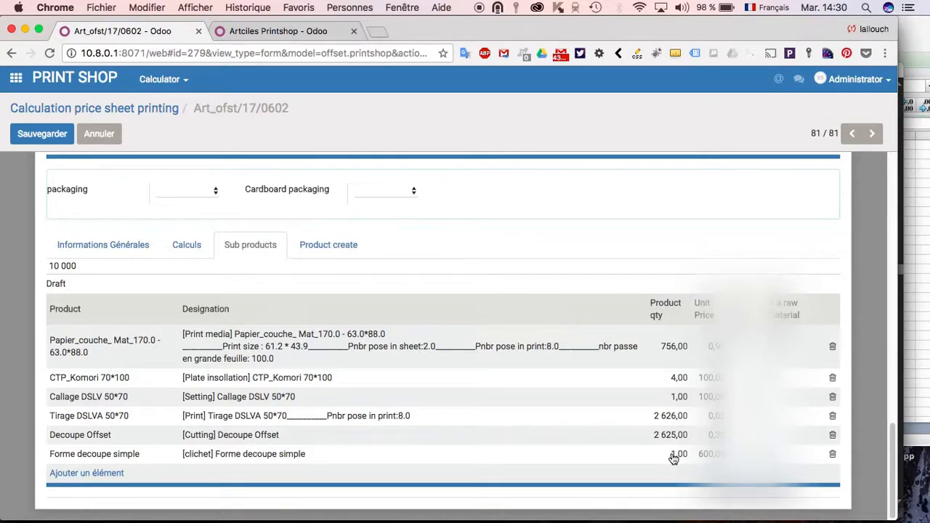
{"action": "left_click_drag", "start_coordinate": [891, 458], "coordinate": [843, 236]}
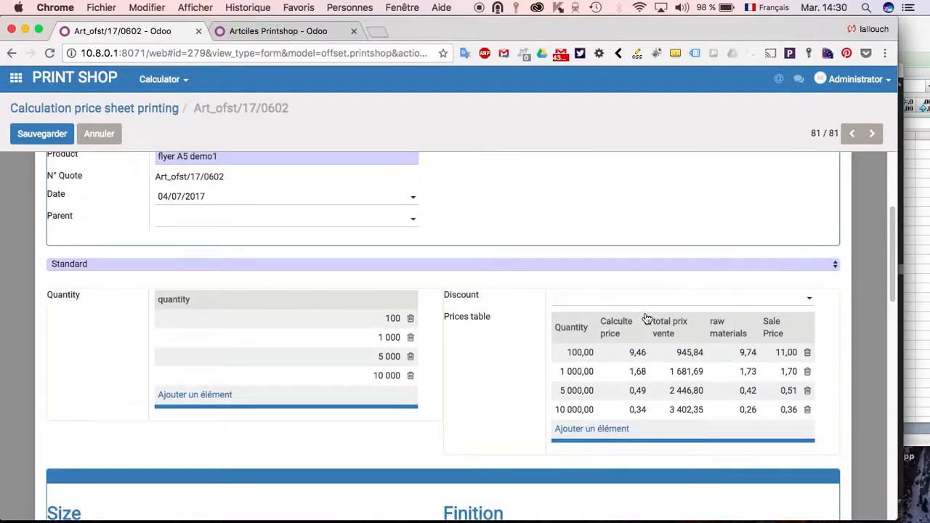